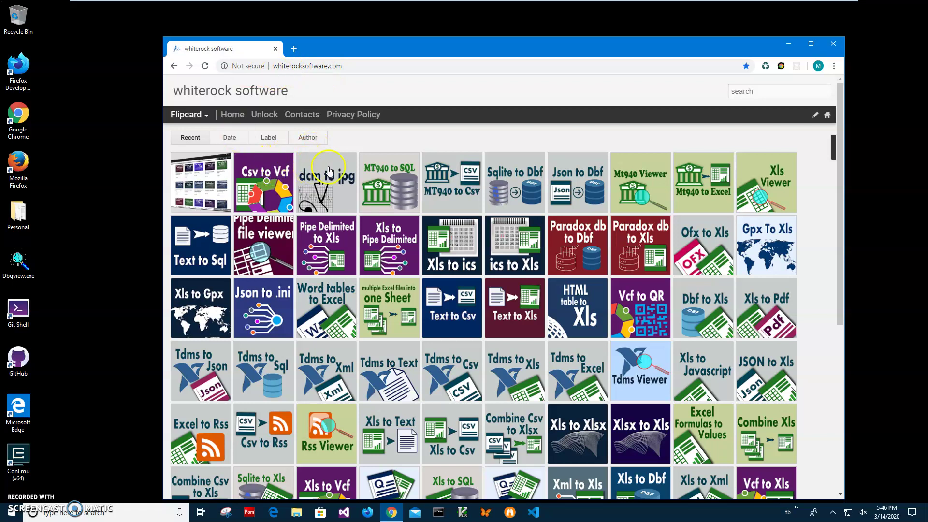
# Search the whiterock software site for dcm and download the converter from the "convert dcm file to jpg" post
pyautogui.click(757, 91)
pyautogui.write('dcm')
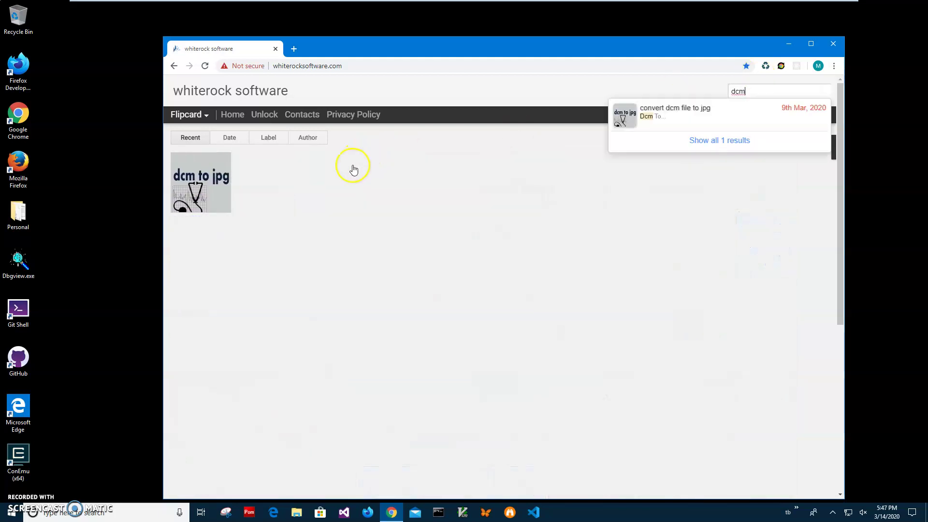
pyautogui.click(193, 188)
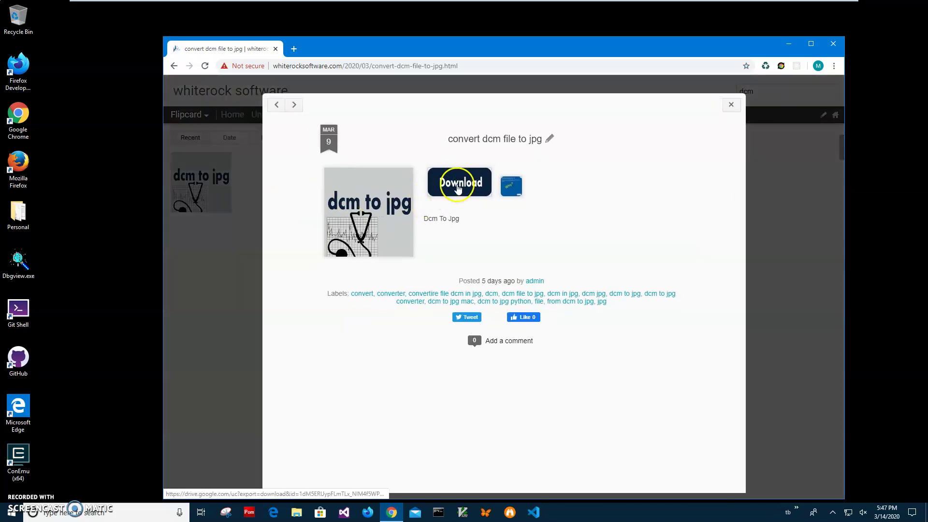
pyautogui.click(458, 188)
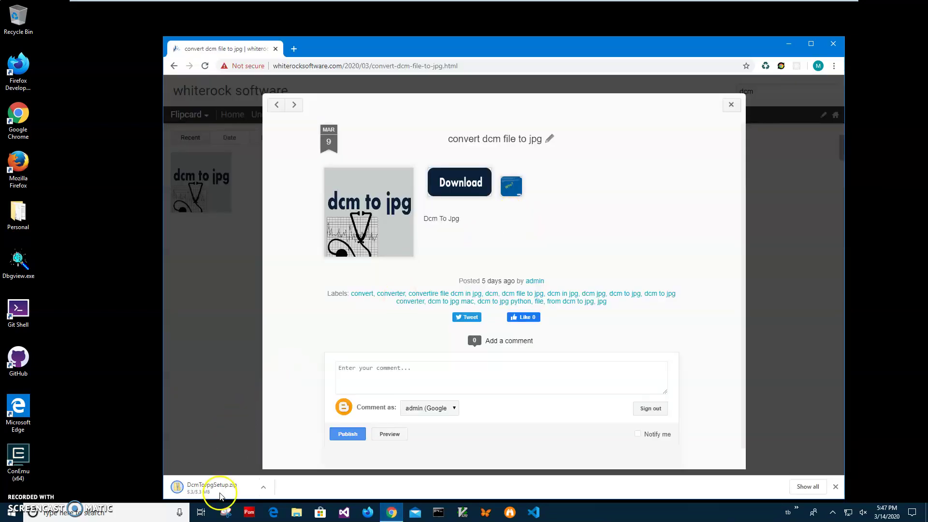
# Open the downloaded DcmToJpgSetup.zip and run DcmToJpgSetup.msi despite the SmartScreen warning
pyautogui.click(220, 495)
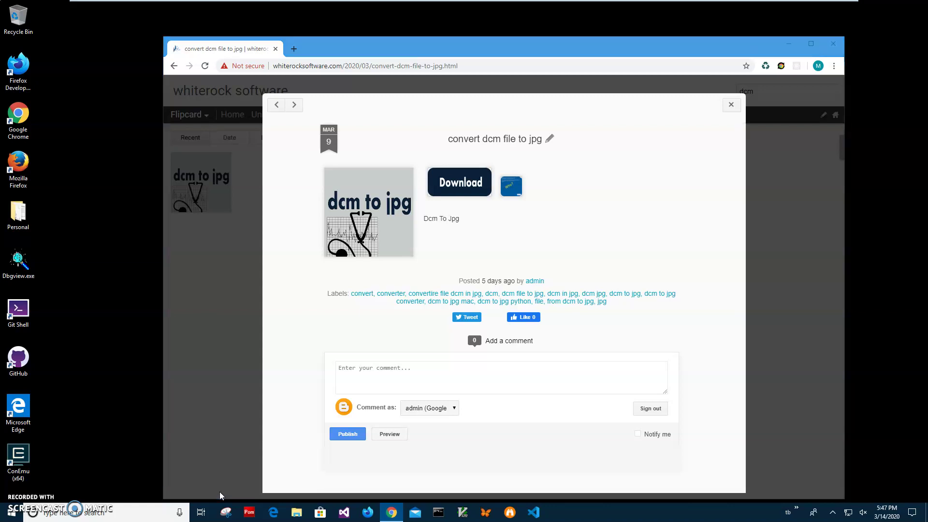
pyautogui.doubleClick(440, 128)
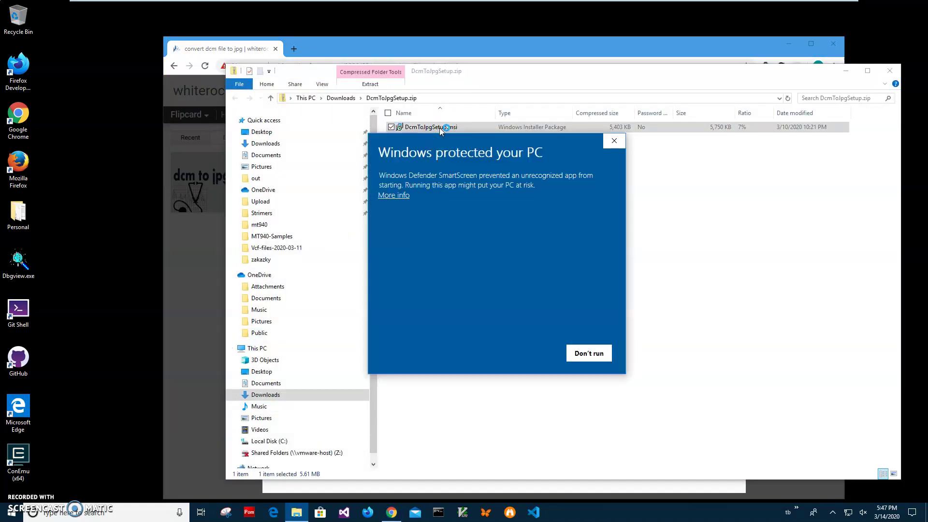
pyautogui.click(394, 196)
pyautogui.click(394, 196)
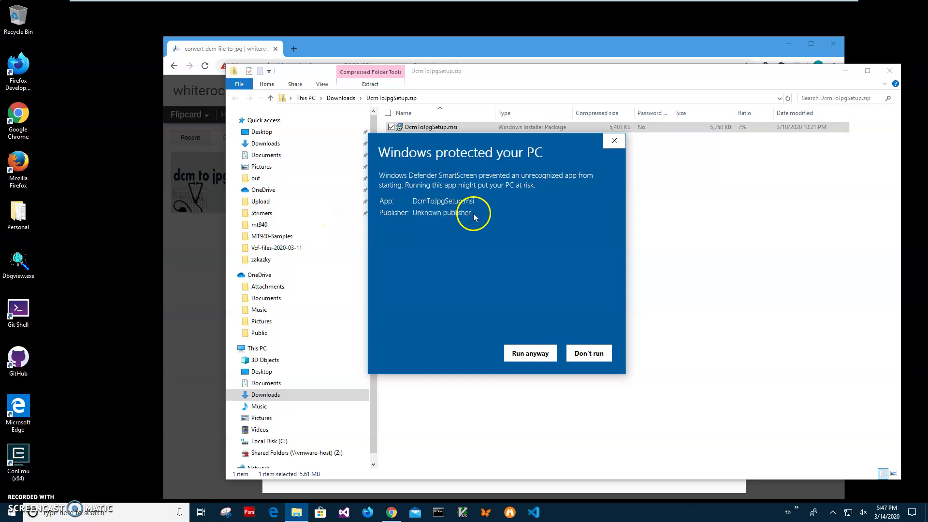
pyautogui.moveTo(474, 215); pyautogui.dragTo(376, 216)
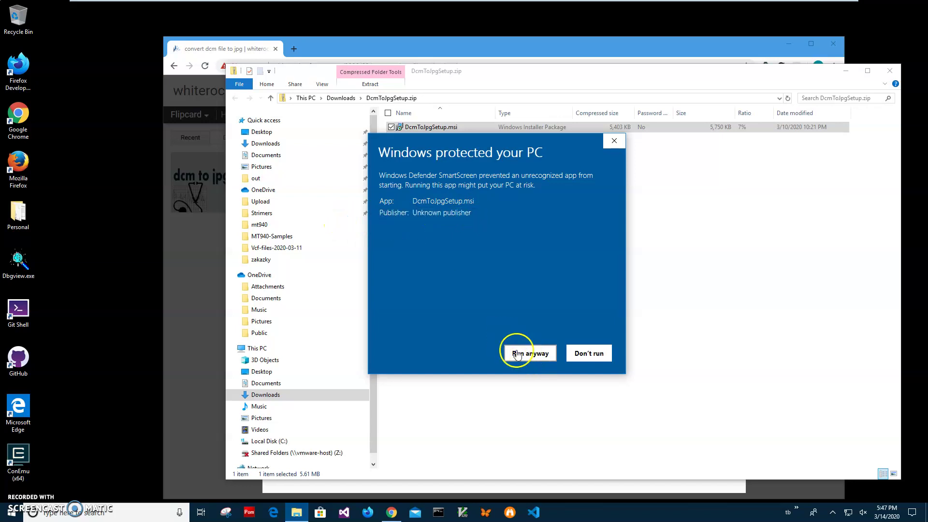
pyautogui.click(530, 354)
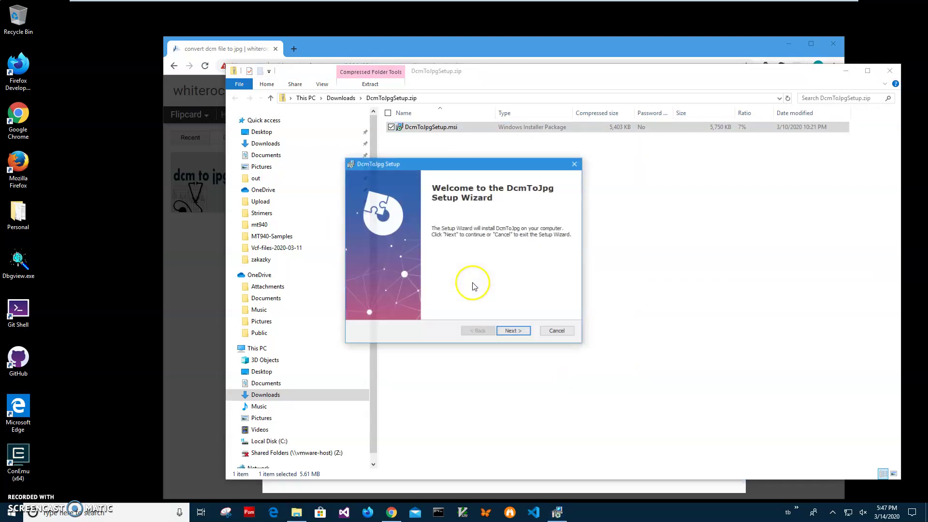
# Install DcmToJpg through its setup wizard, allowing the installer to make changes to the device
pyautogui.click(512, 332)
pyautogui.click(511, 332)
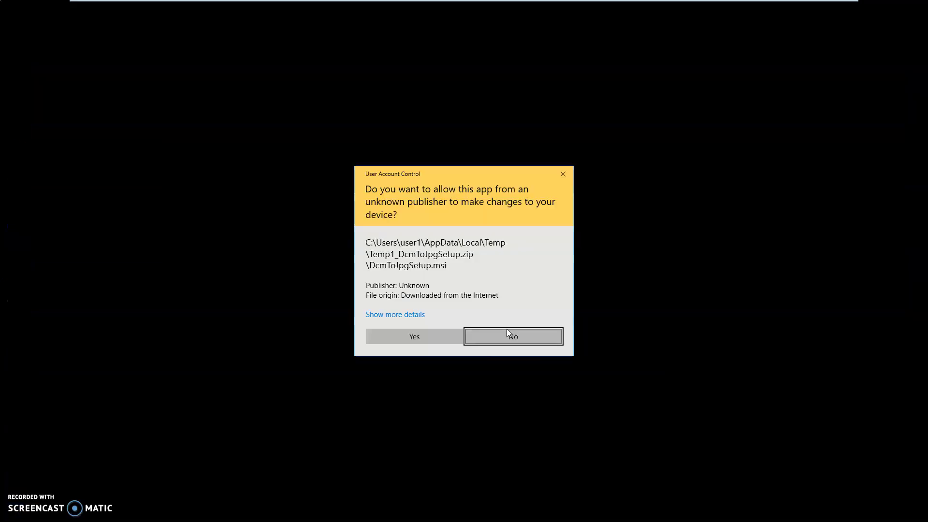
pyautogui.click(443, 332)
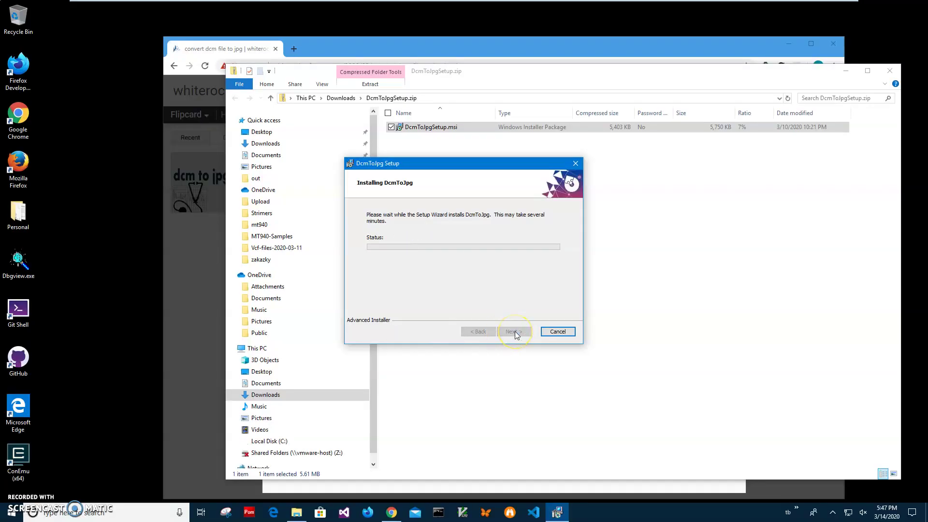
pyautogui.click(515, 332)
# Clear the File Explorer and browser windows off the desktop and launch the installed DcmToJpg application
pyautogui.doubleClick(54, 29)
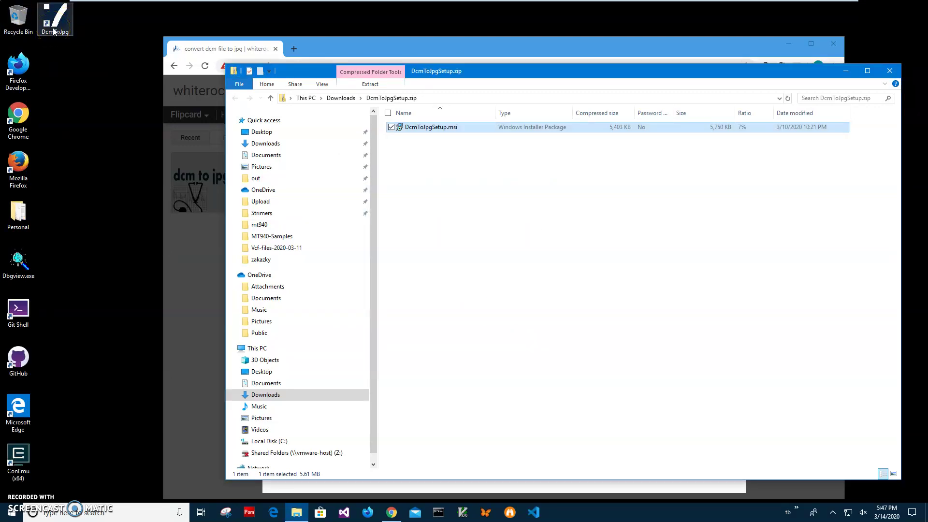
pyautogui.click(890, 71)
pyautogui.click(790, 41)
pyautogui.click(458, 134)
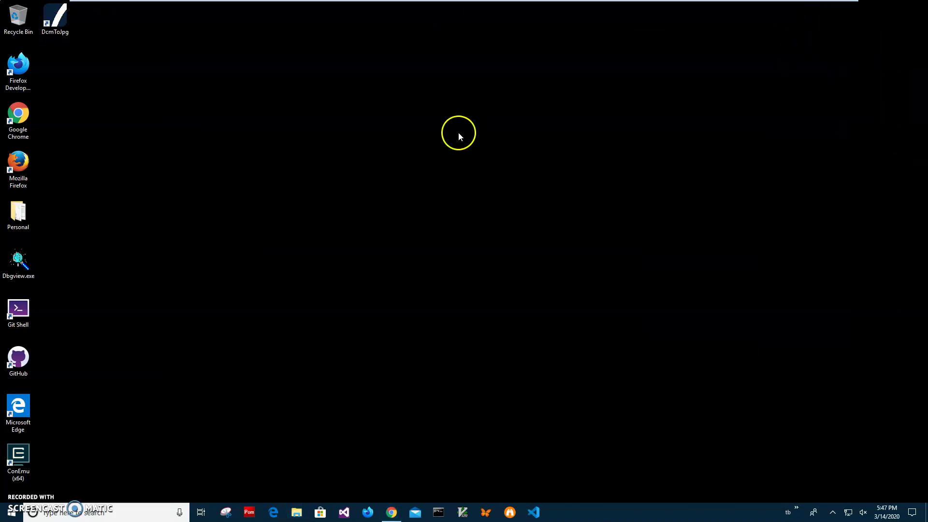
pyautogui.doubleClick(64, 43)
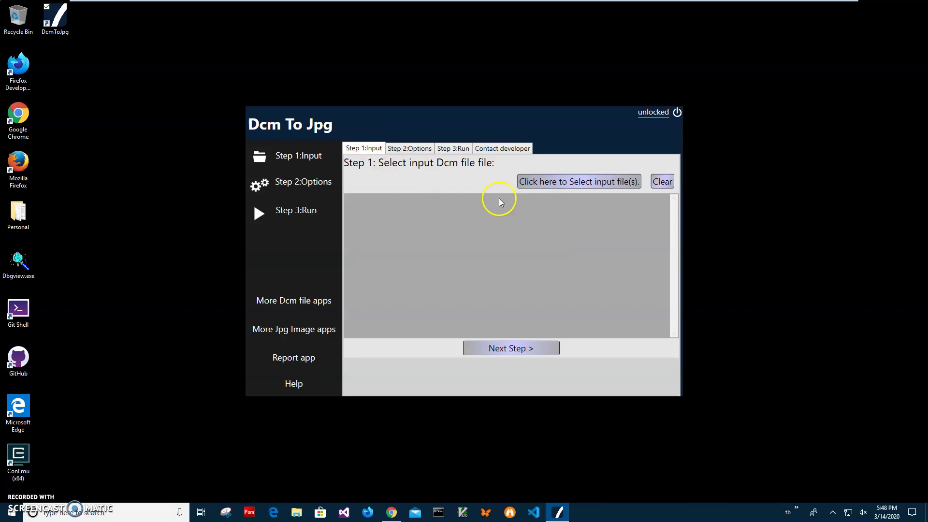
# Add 3.dcm, 2.dcm, bmode.dcm and ttfm.dcm from the Documents folder as input files for the conversion
pyautogui.click(590, 186)
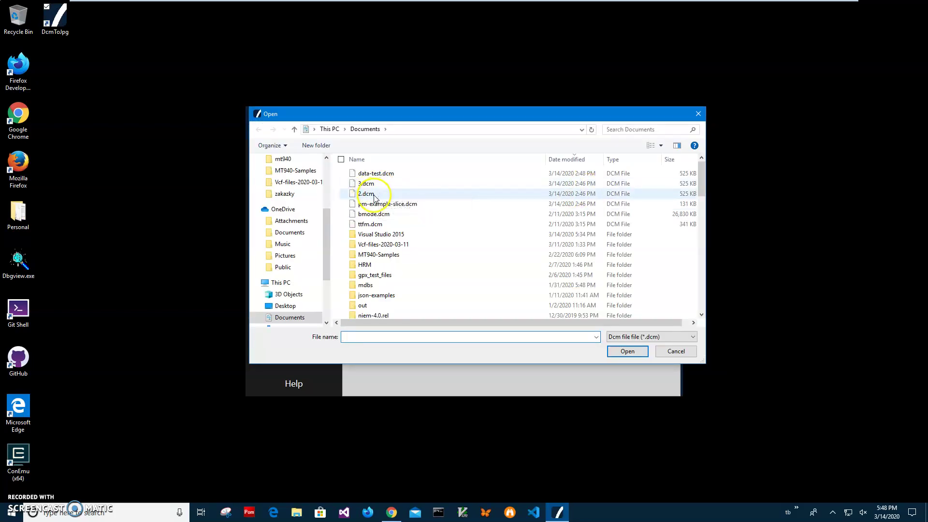
pyautogui.click(375, 194)
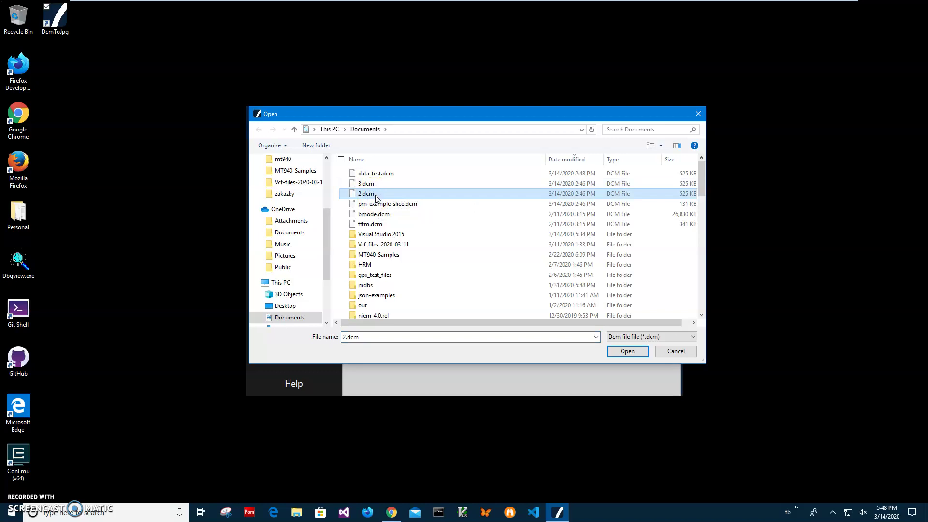
pyautogui.click(377, 214)
pyautogui.keyDown('ctrl'); pyautogui.click(372, 224); pyautogui.keyUp('ctrl')
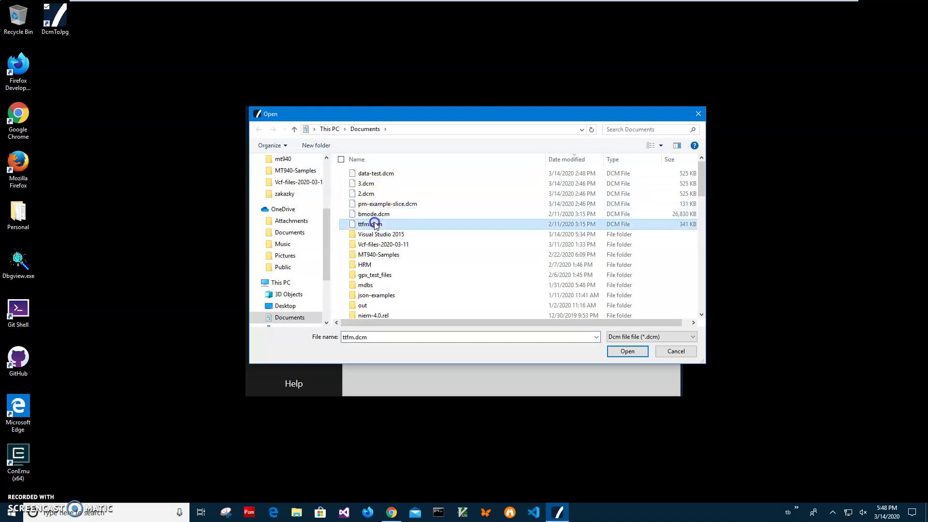
pyautogui.keyDown('ctrl'); pyautogui.click(366, 184); pyautogui.keyUp('ctrl')
pyautogui.keyDown('ctrl'); pyautogui.click(365, 194); pyautogui.keyUp('ctrl')
pyautogui.click(628, 350)
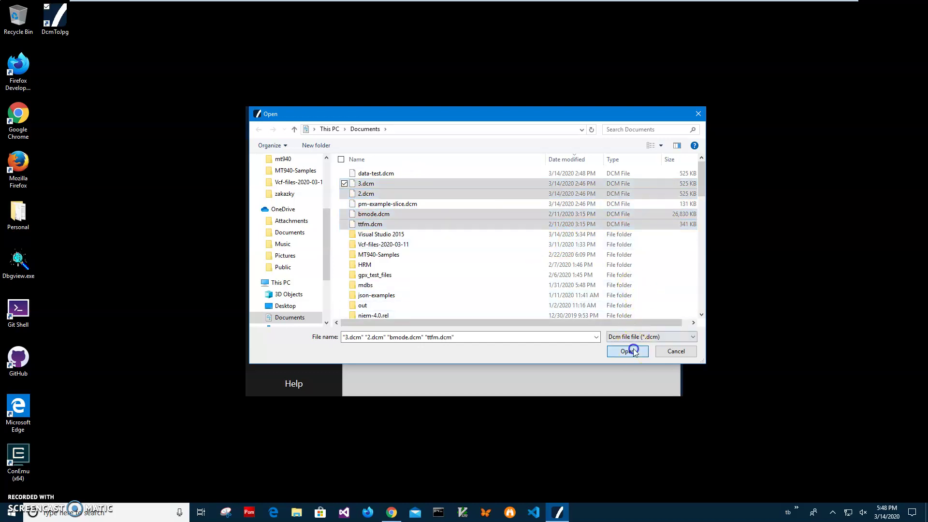
pyautogui.click(387, 201)
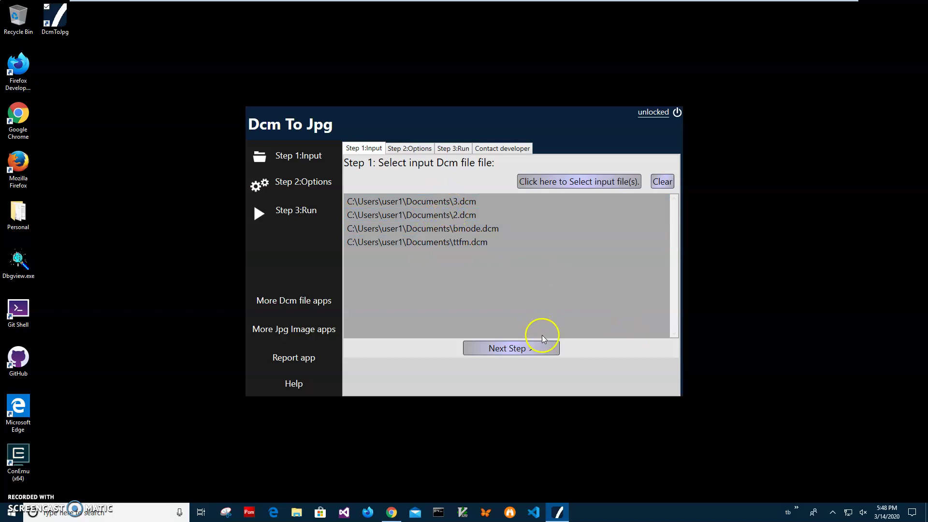
# Proceed past the conversion options and run the conversion with My Documents as the output folder
pyautogui.click(556, 348)
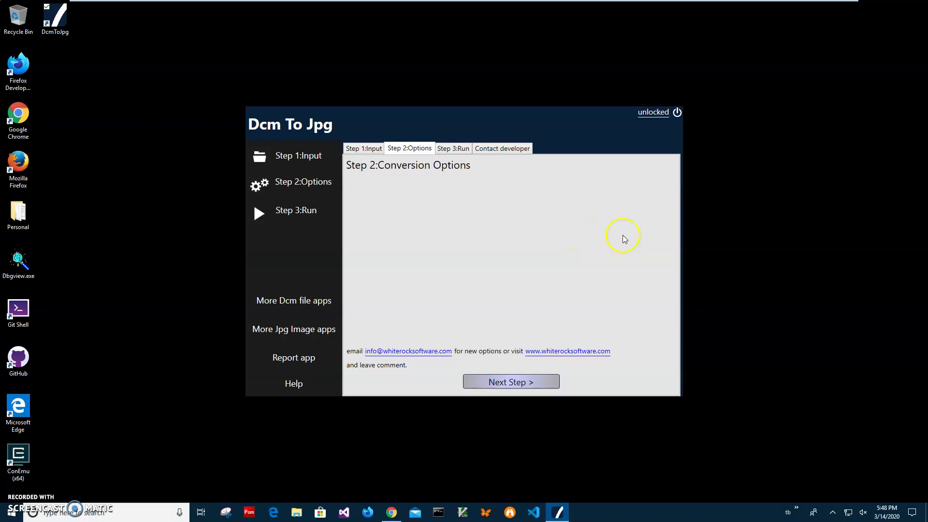
pyautogui.click(523, 382)
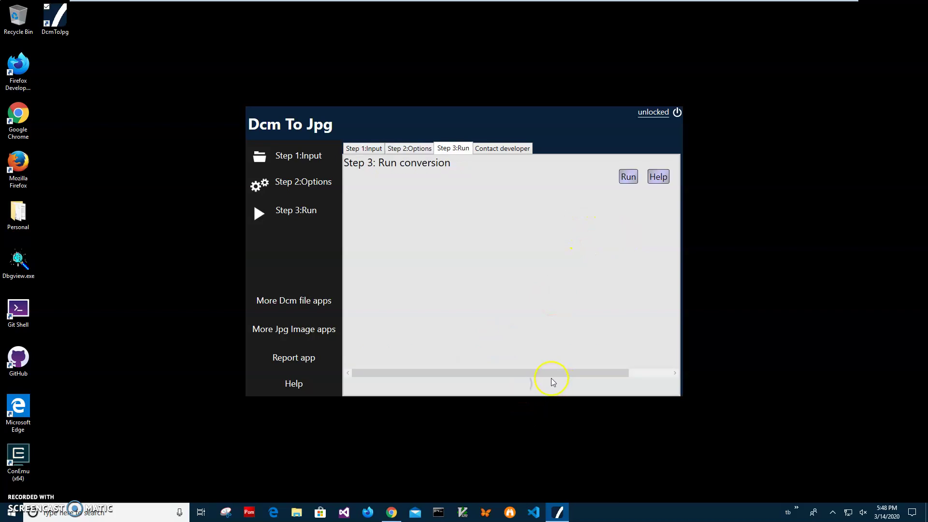
pyautogui.click(628, 177)
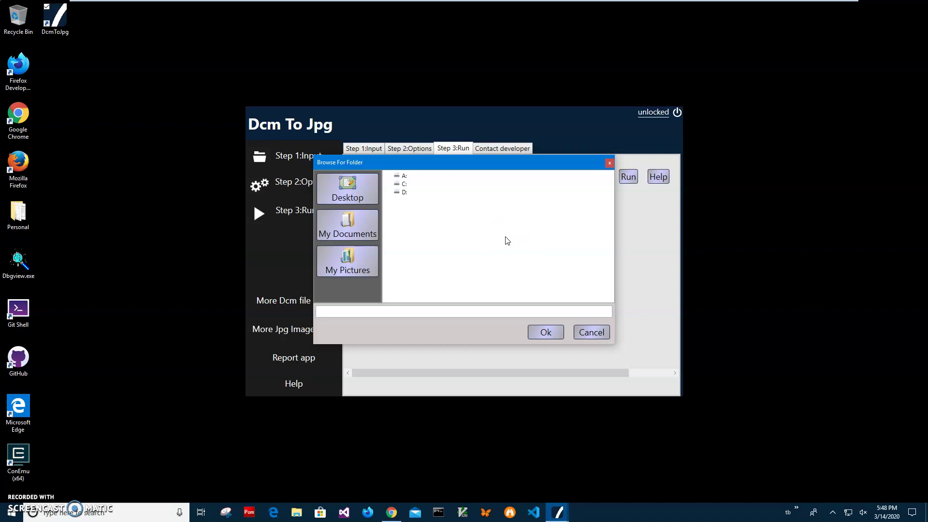
pyautogui.click(350, 228)
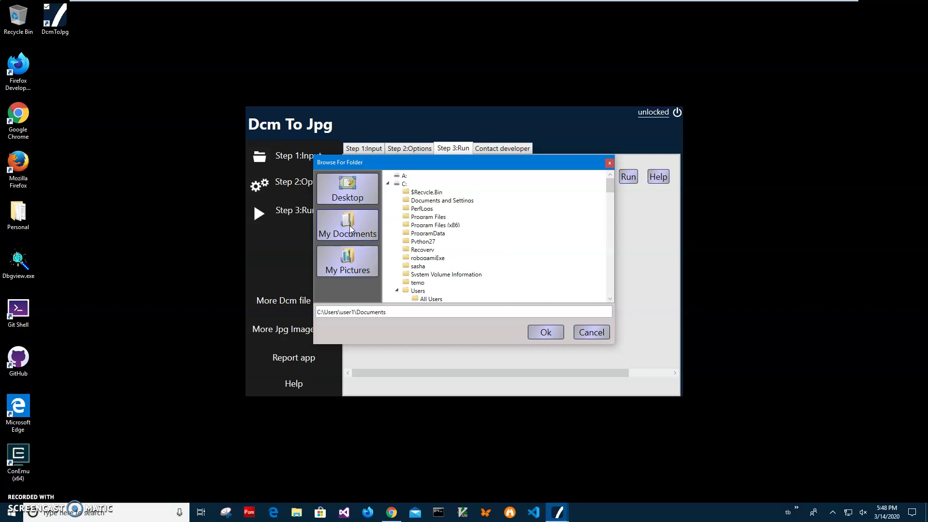
pyautogui.click(545, 333)
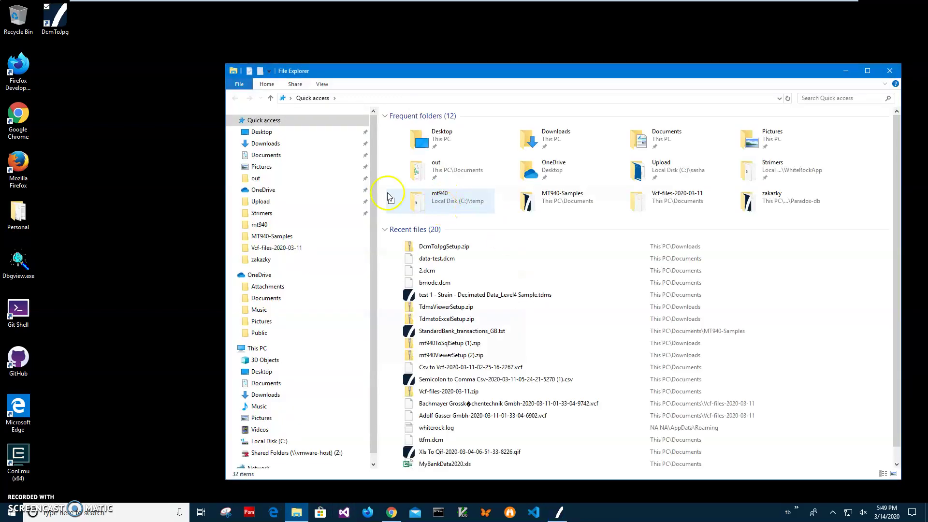
# Open the converted 2.jpg from the Documents folder in File Explorer, view it in a smaller Photos window, and close it
pyautogui.click(283, 155)
pyautogui.doubleClick(435, 127)
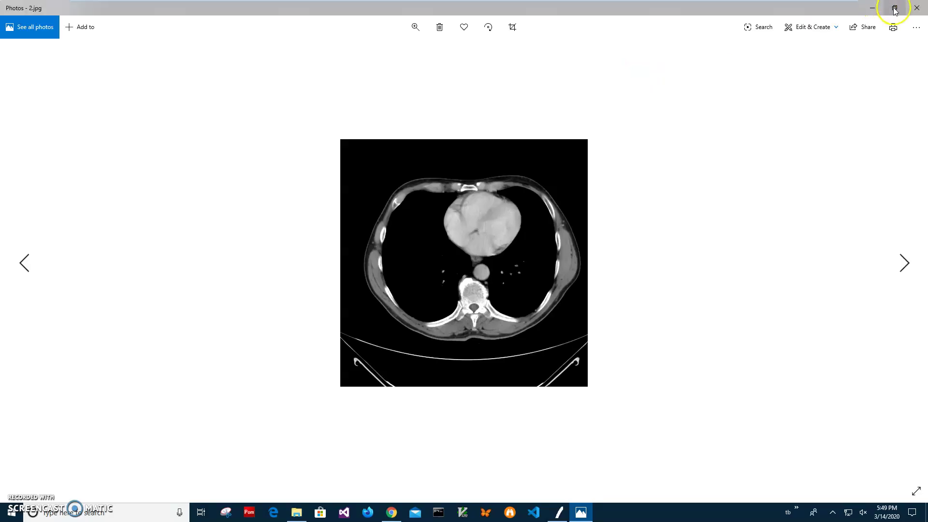
pyautogui.click(894, 8)
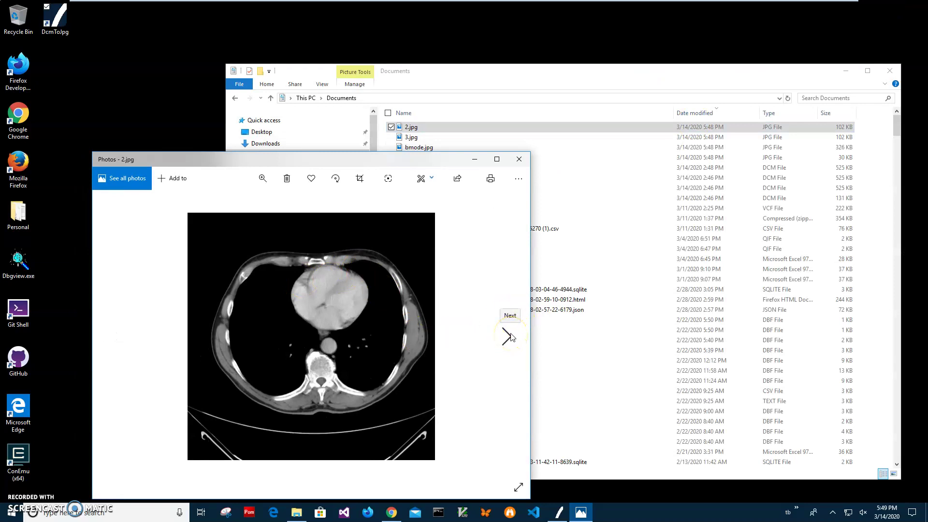
pyautogui.click(507, 336)
pyautogui.click(511, 336)
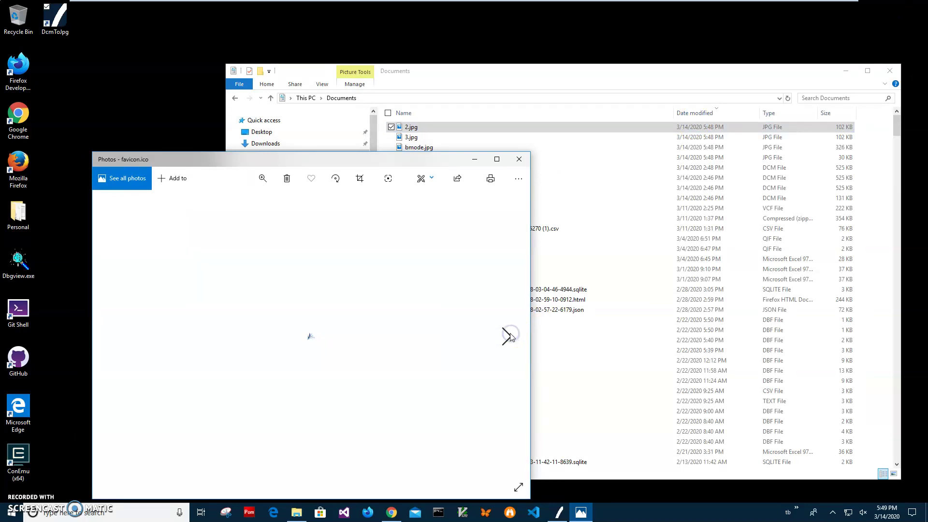
pyautogui.click(526, 164)
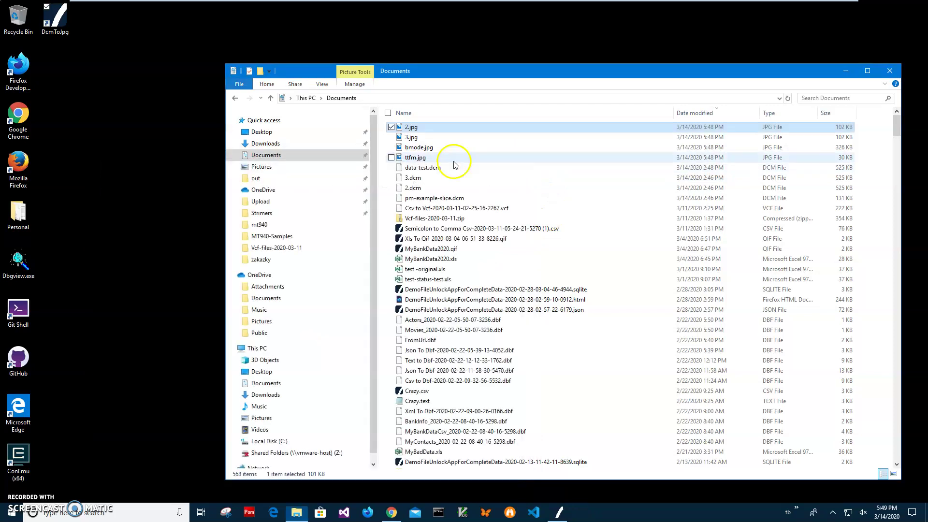
# View the converted bmode.jpg and ttfm.jpg images one after the other, and close the Documents folder window
pyautogui.doubleClick(584, 148)
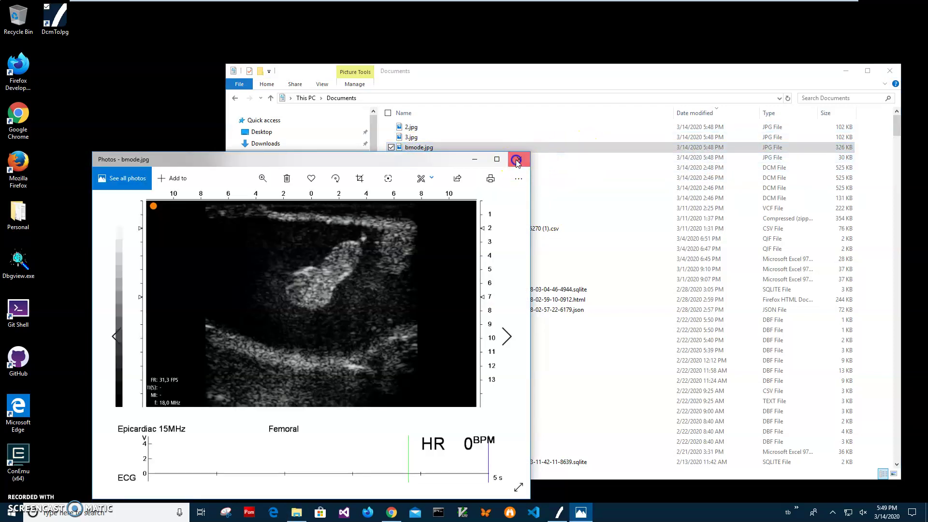
pyautogui.click(516, 161)
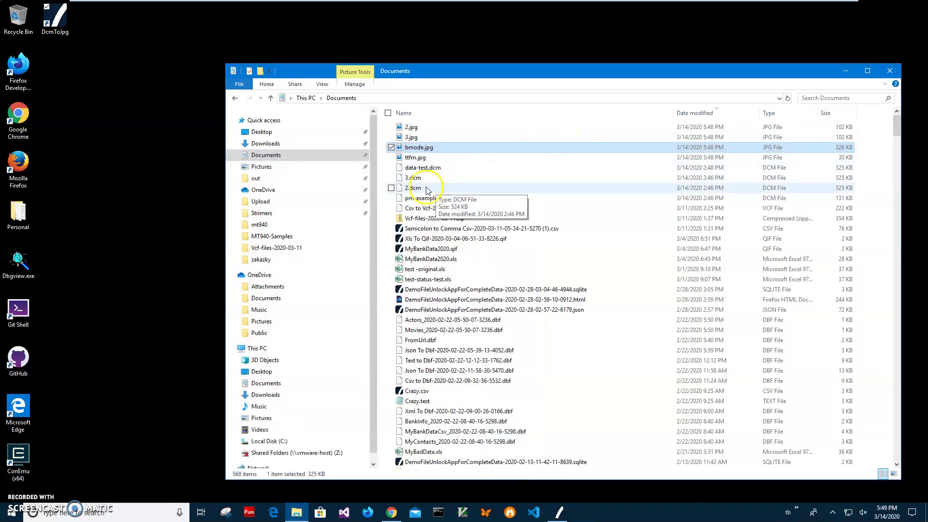
pyautogui.doubleClick(417, 158)
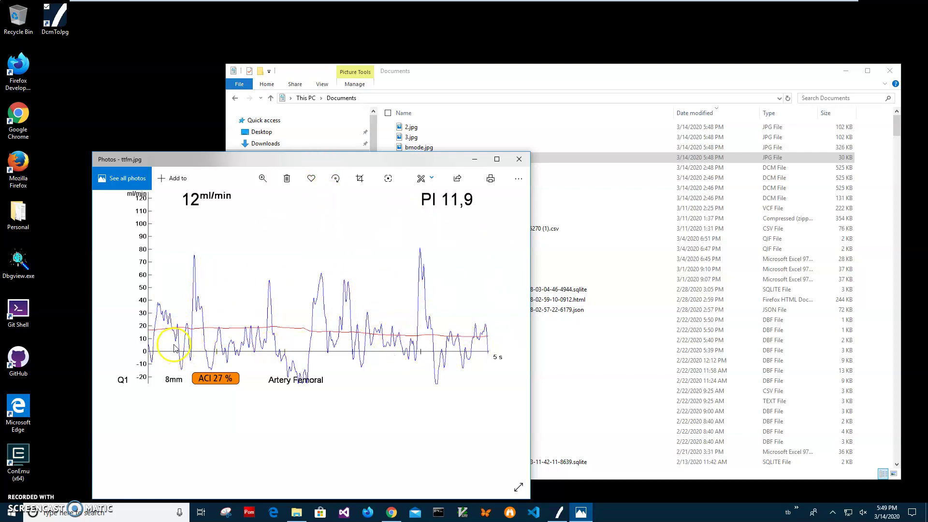
pyautogui.click(520, 164)
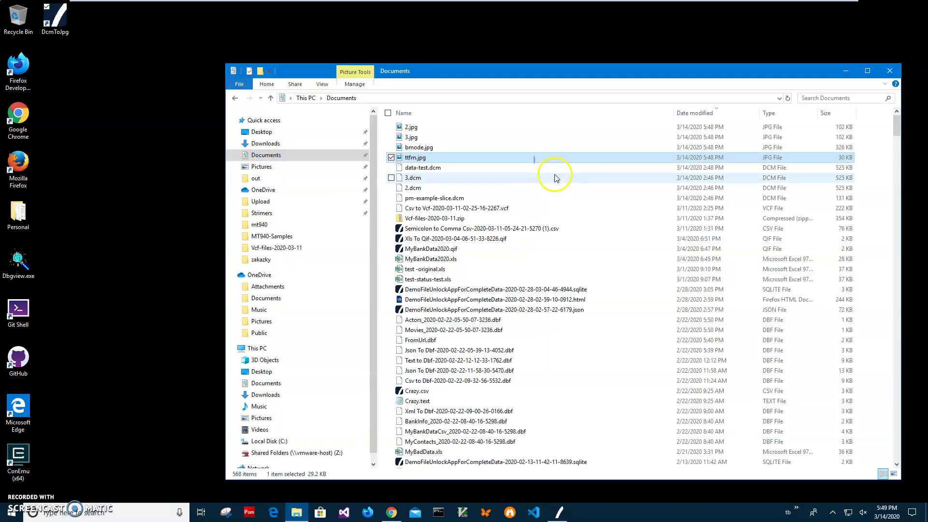
pyautogui.click(889, 70)
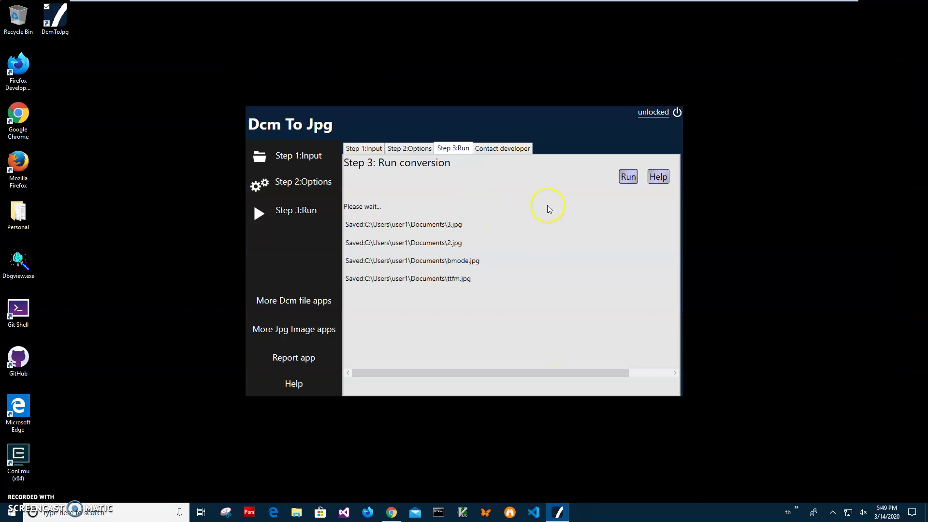